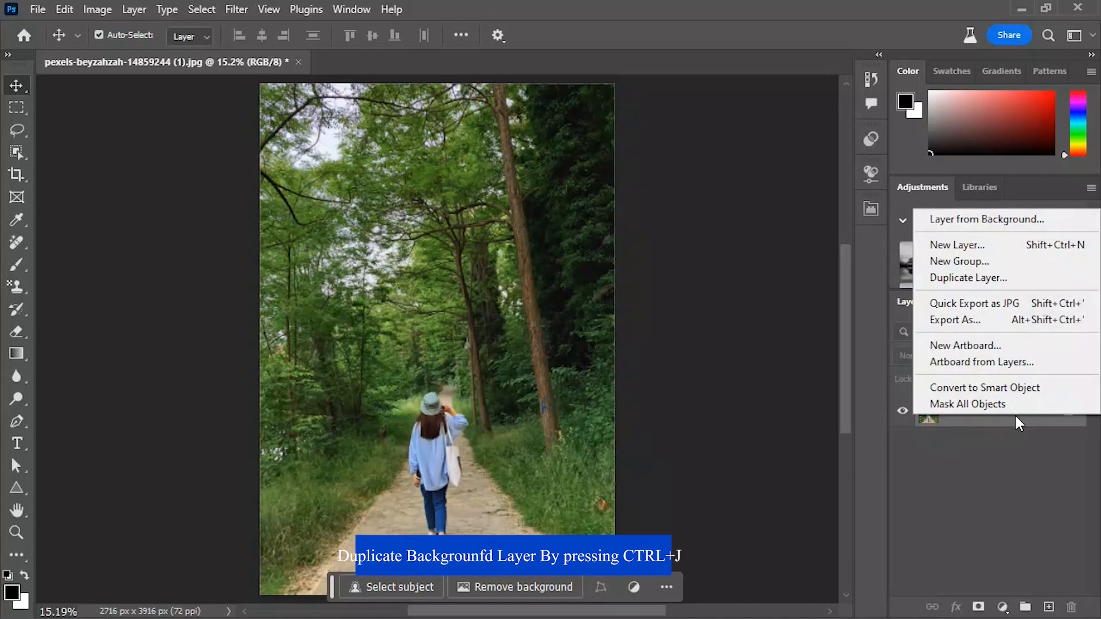
Duplicate the Background layer, keeping the name Background copy
click(985, 281)
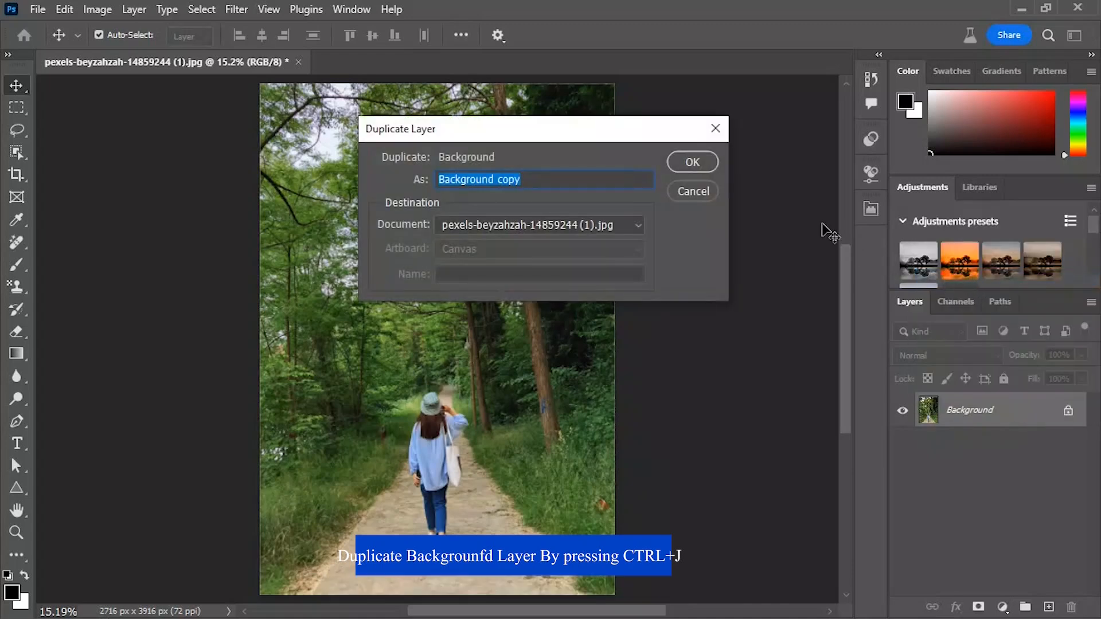
click(685, 167)
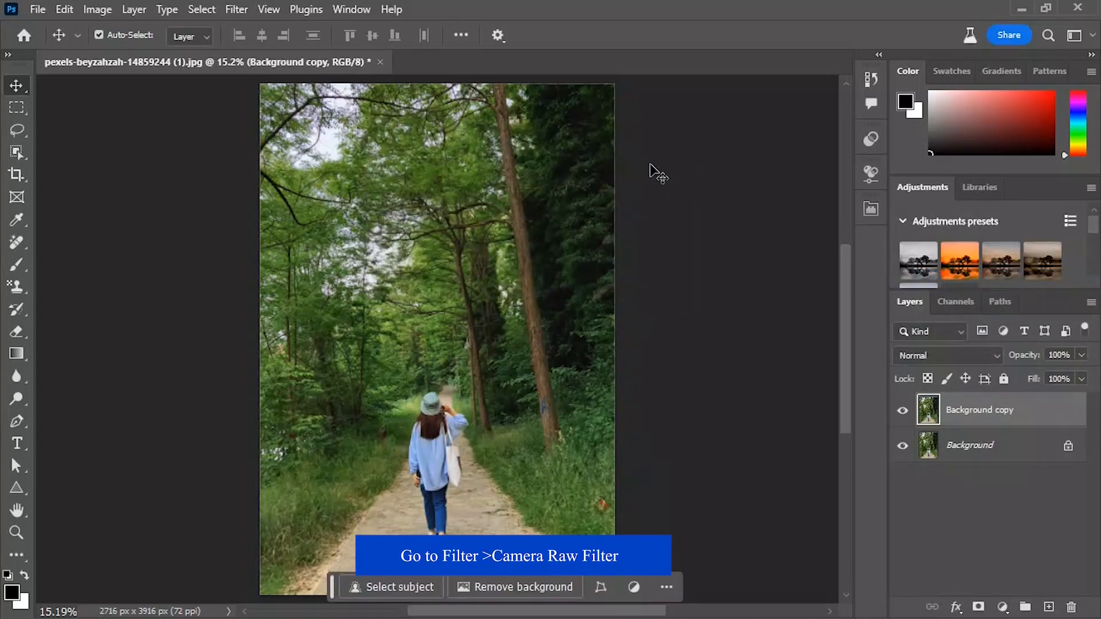
In the Camera Raw Filter, set Exposure to -0.25, Highlights to -25, Shadows to -5, Whites to -28 and Blacks to -4
click(246, 10)
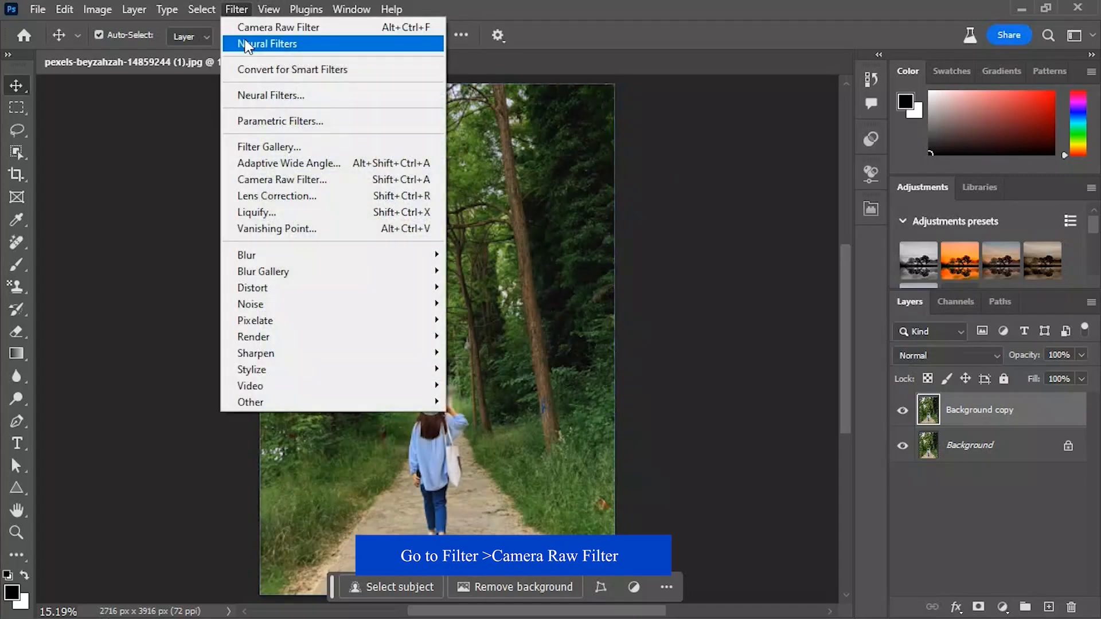
click(260, 179)
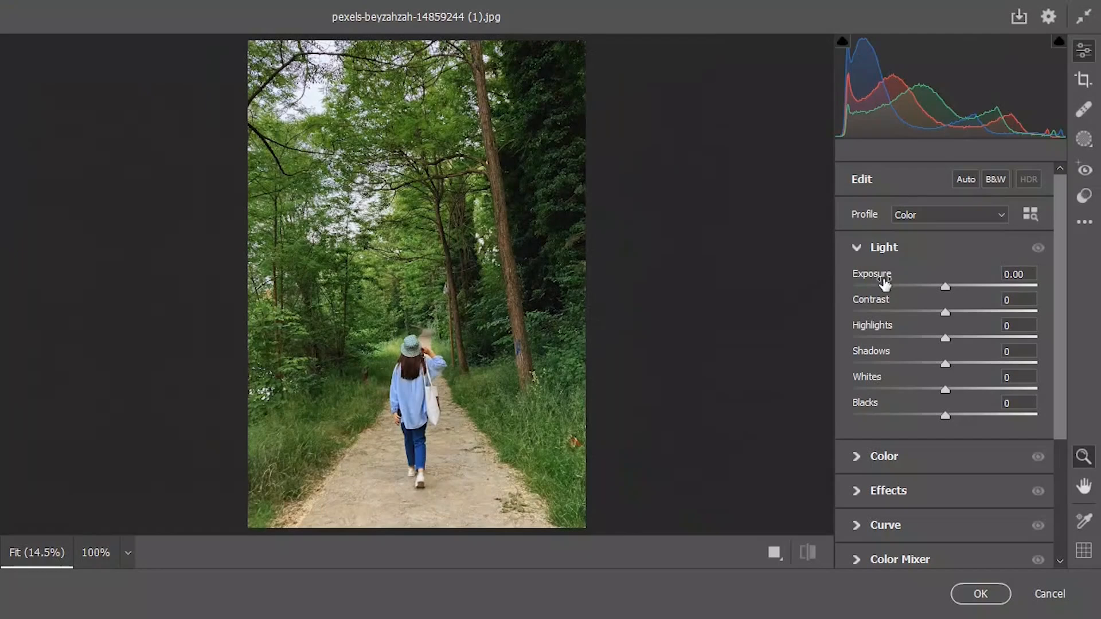
drag(945, 287, 941, 287)
drag(943, 338, 941, 418)
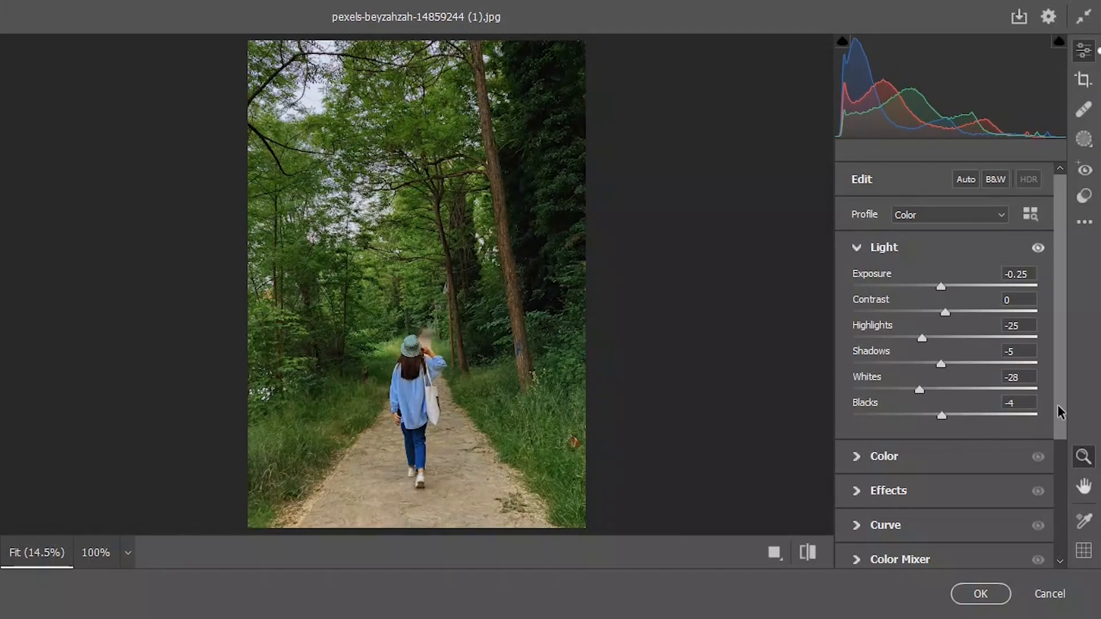
Desaturate the photo in the Color Mixer, setting Reds saturation to -99 and every other color to -100
drag(1060, 410, 1053, 521)
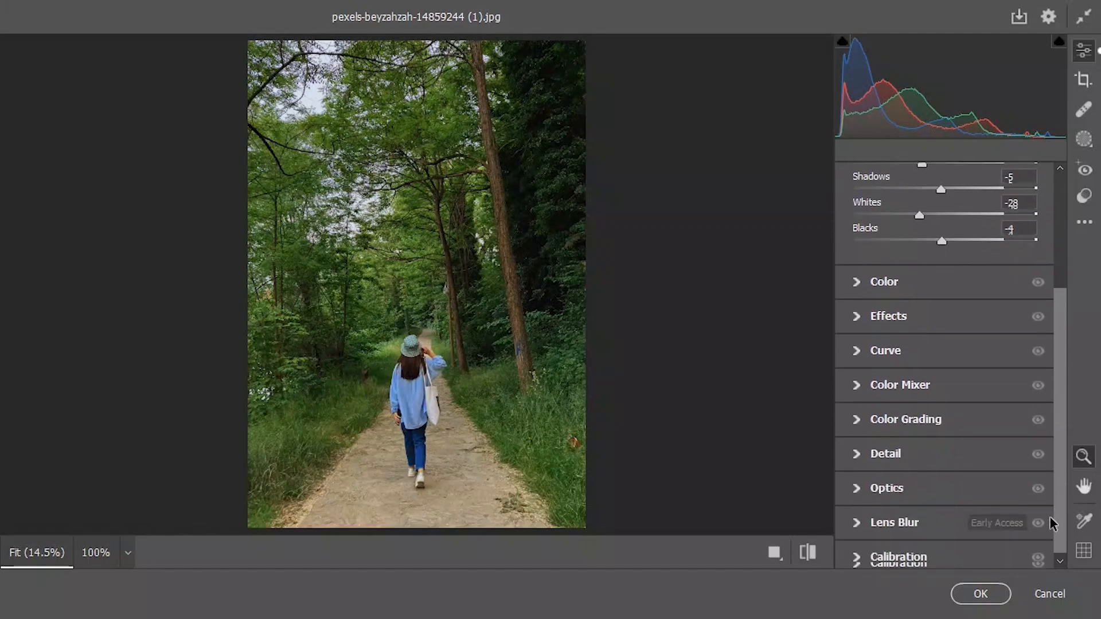
click(857, 385)
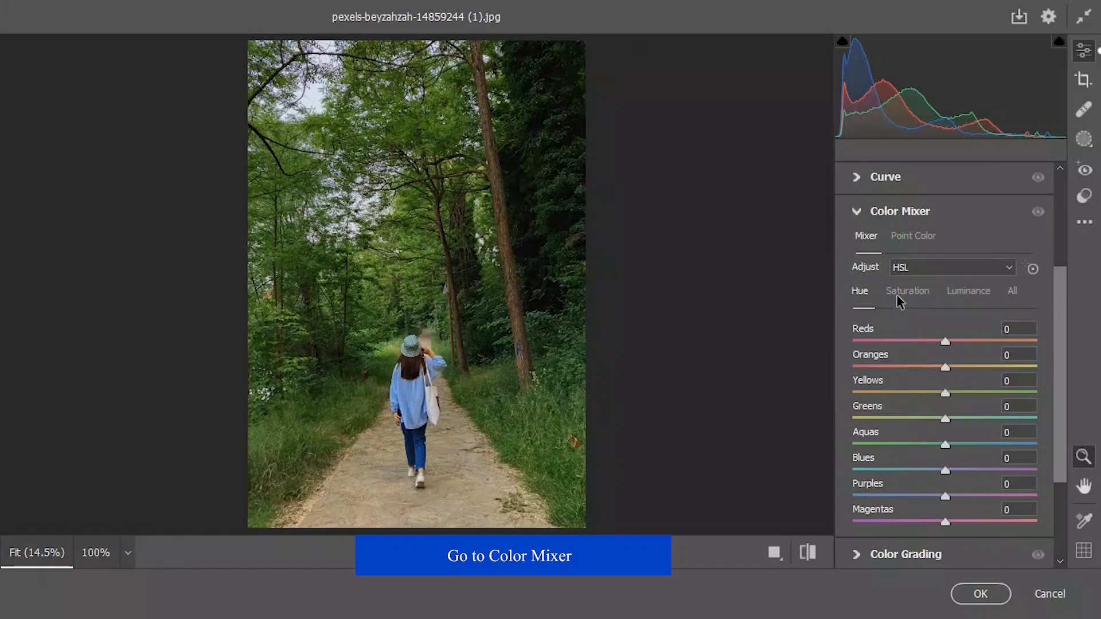
click(898, 295)
drag(889, 341, 837, 497)
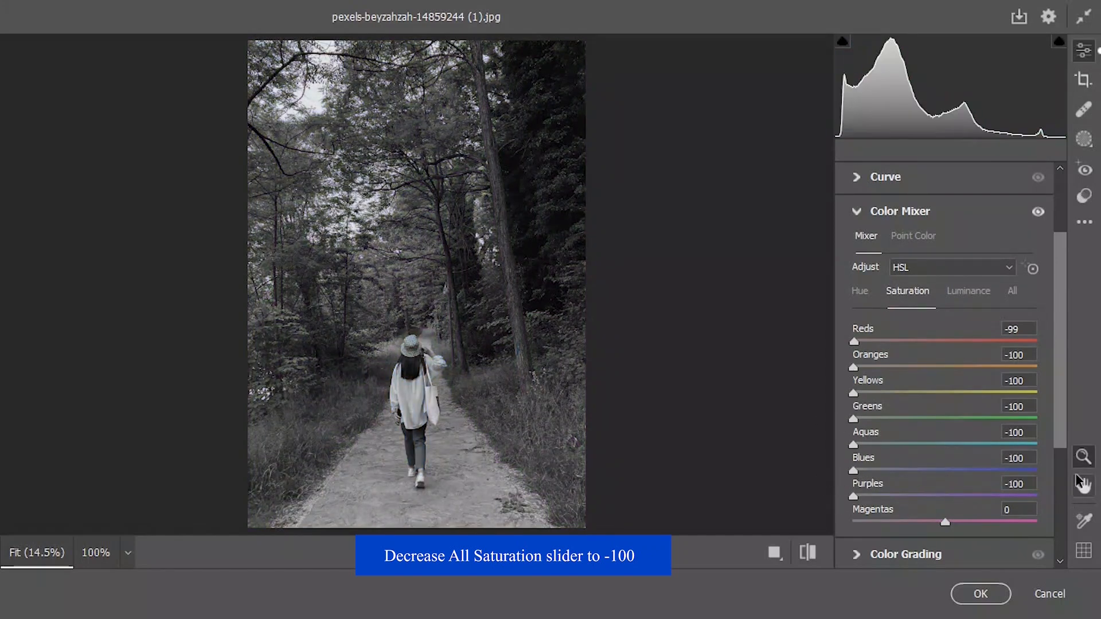
drag(1063, 430, 1045, 495)
drag(944, 480, 827, 487)
Raise Color Mixer saturation: Oranges and Yellows to -44, Greens -61, Aquas -64, Blues -22, Purples -56 and Magentas -59
drag(855, 326, 892, 385)
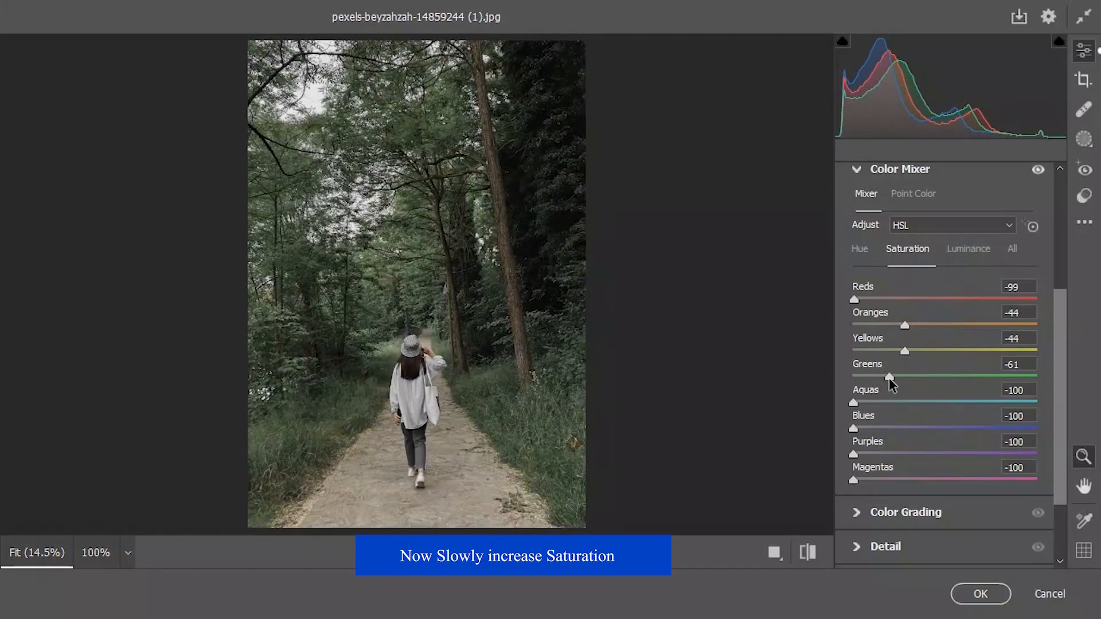
drag(853, 403, 925, 429)
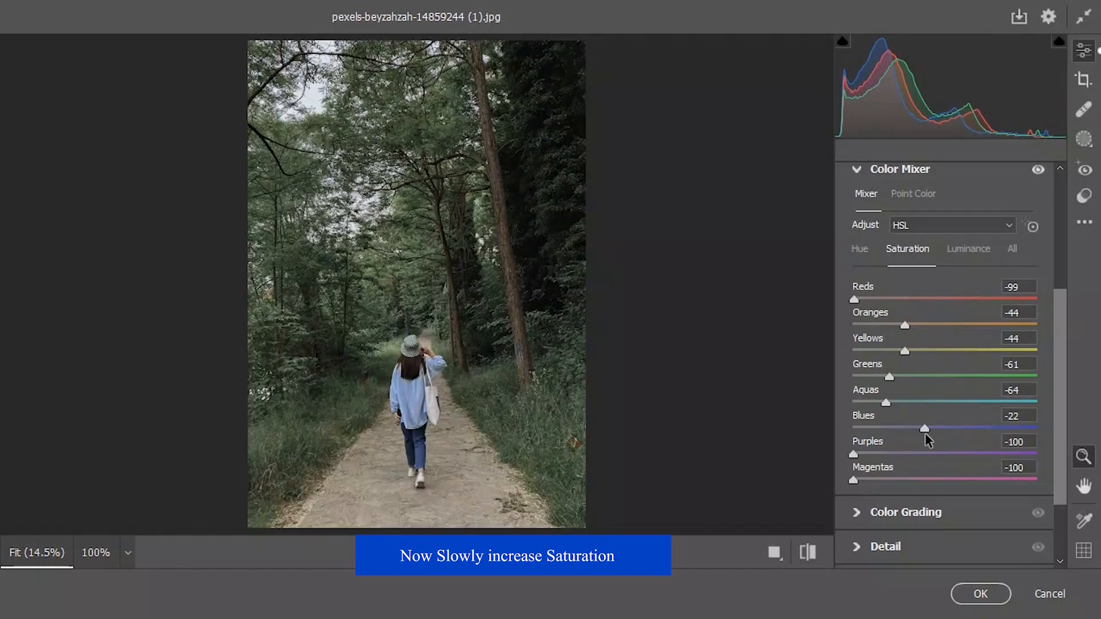
drag(853, 454, 894, 480)
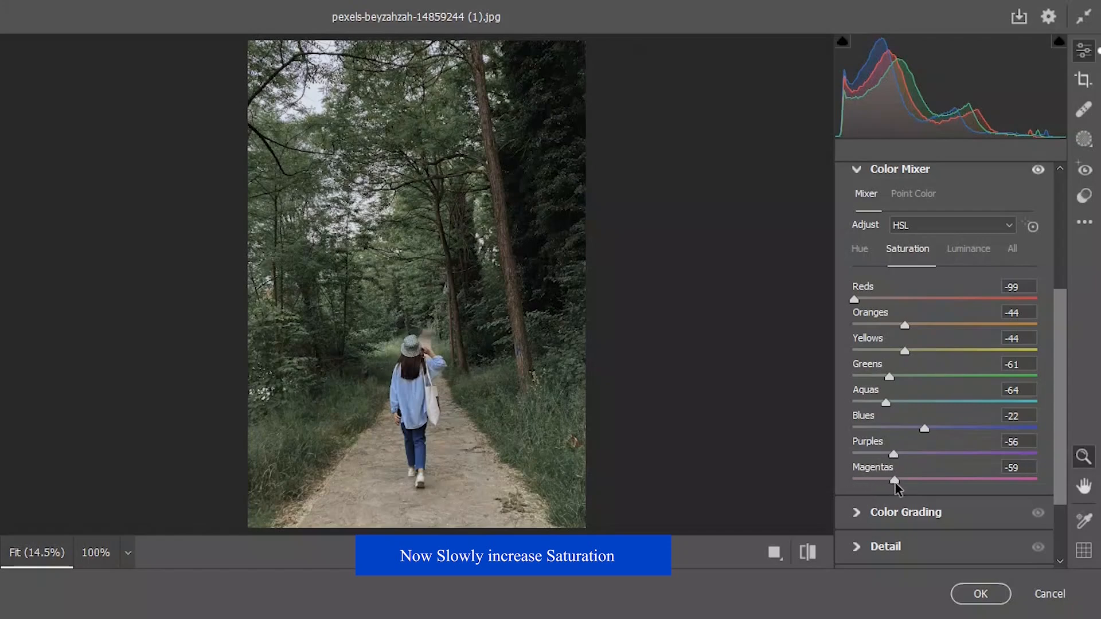
Shift the Color Mixer hues: Oranges to +6, Yellows to +3, Greens to +13, Aquas and Blues to +14
click(864, 256)
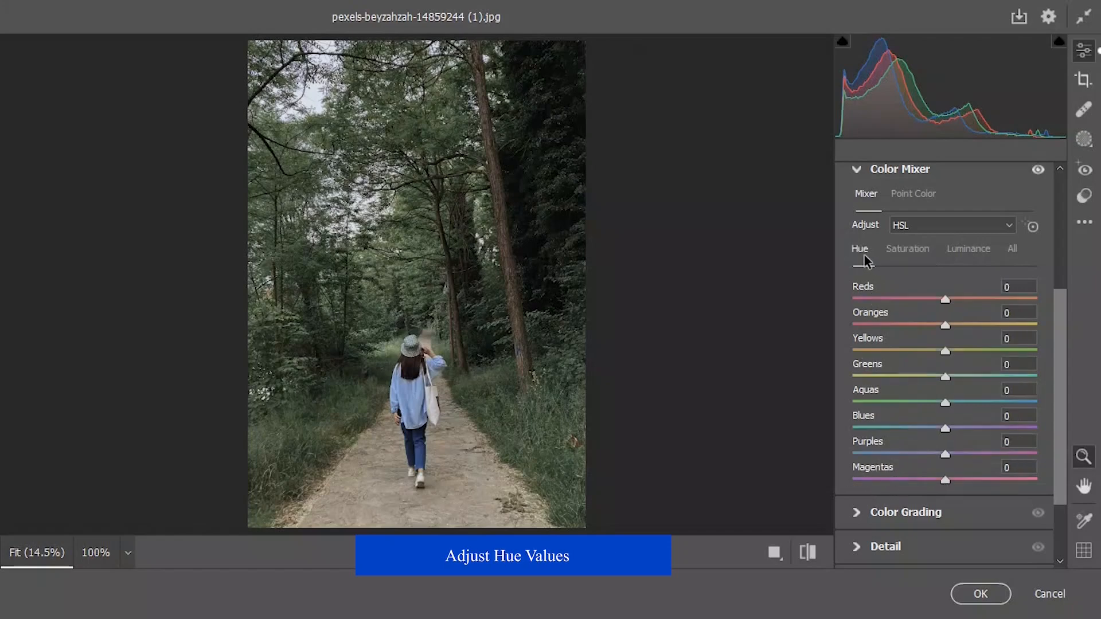
drag(944, 326, 967, 406)
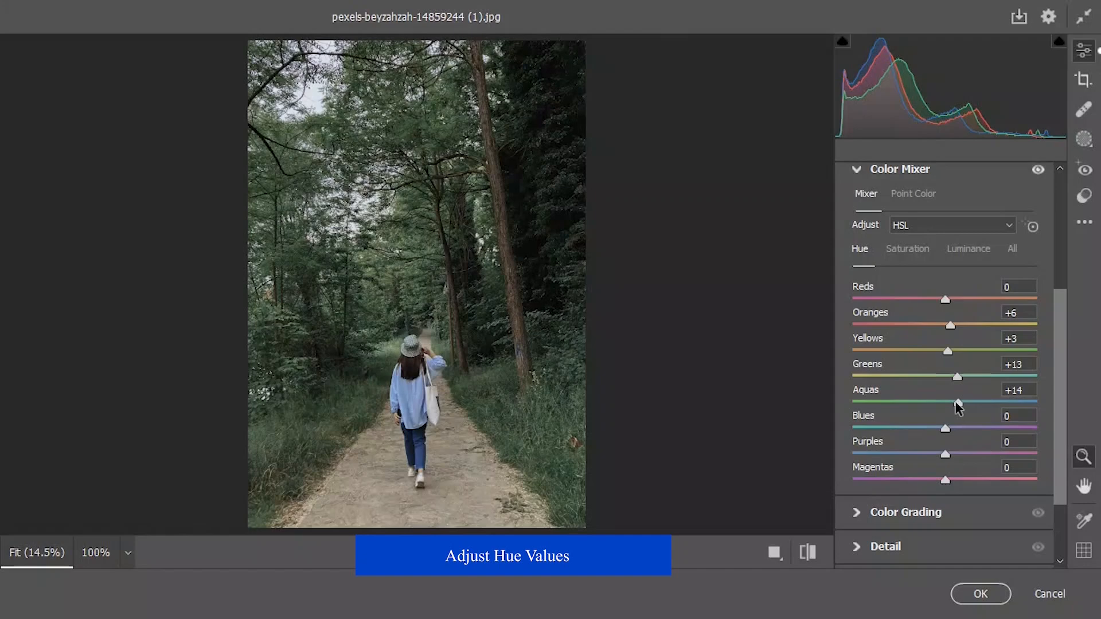
drag(944, 432, 956, 431)
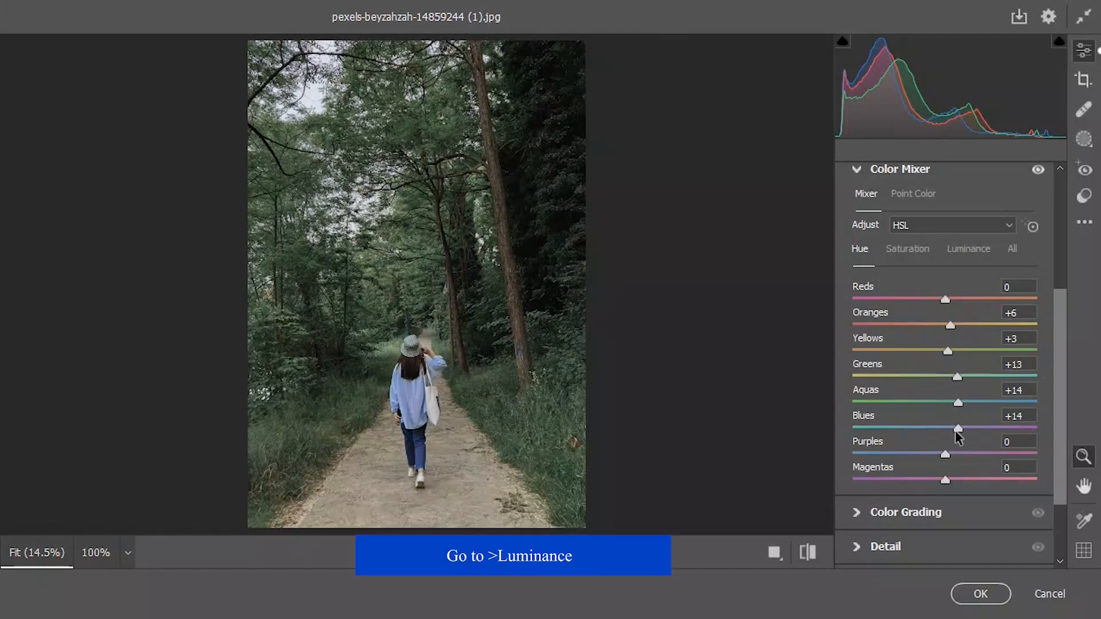
Darken the foliage by setting the Color Mixer luminance to -16 for Greens and -15 for Aquas
click(970, 250)
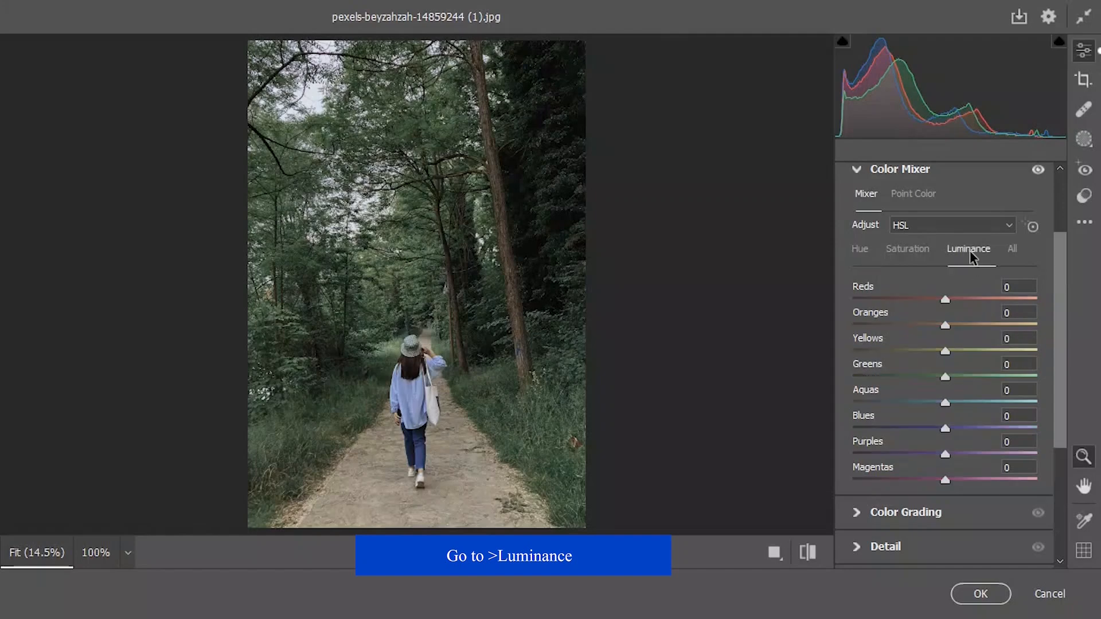
drag(945, 383, 929, 406)
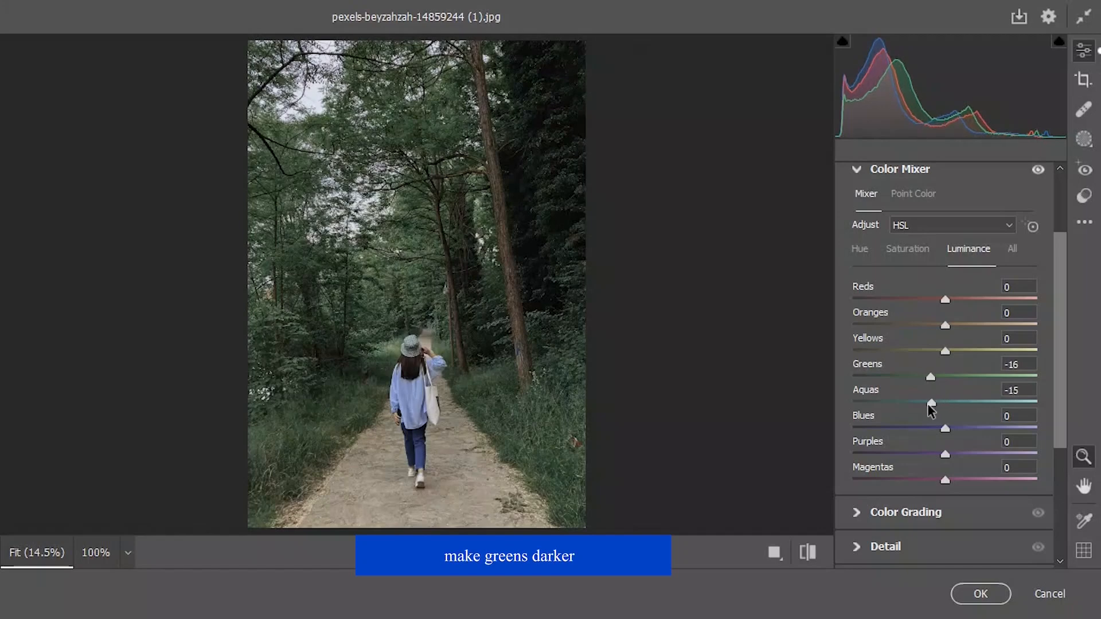
Compare the edited photo with its default settings, then apply the Camera Raw adjustments
click(806, 552)
click(807, 552)
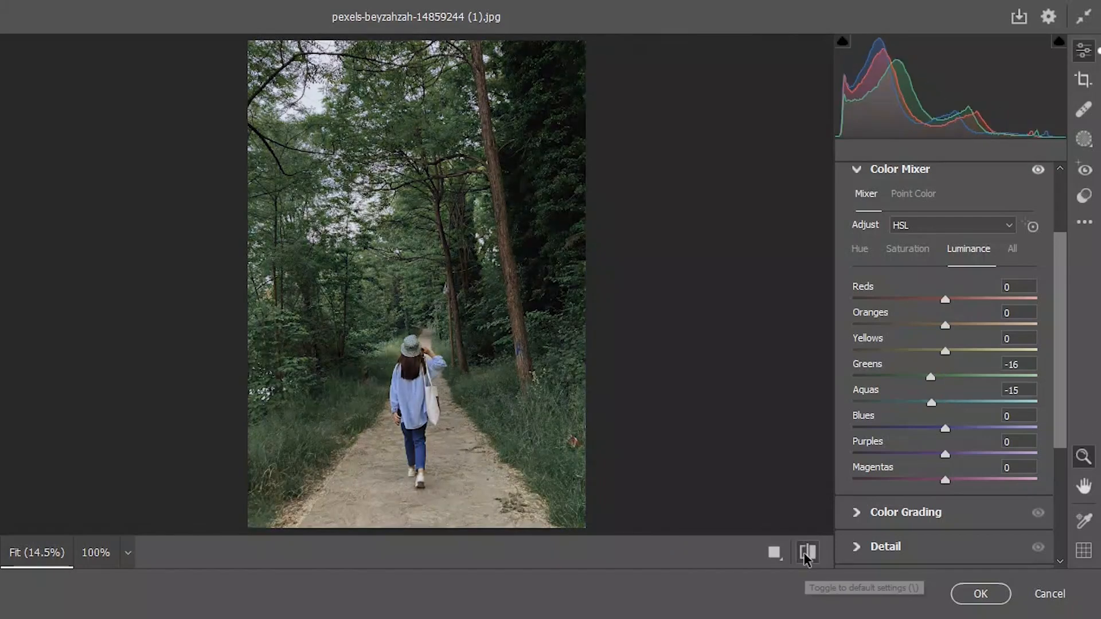
click(807, 552)
click(806, 552)
click(807, 552)
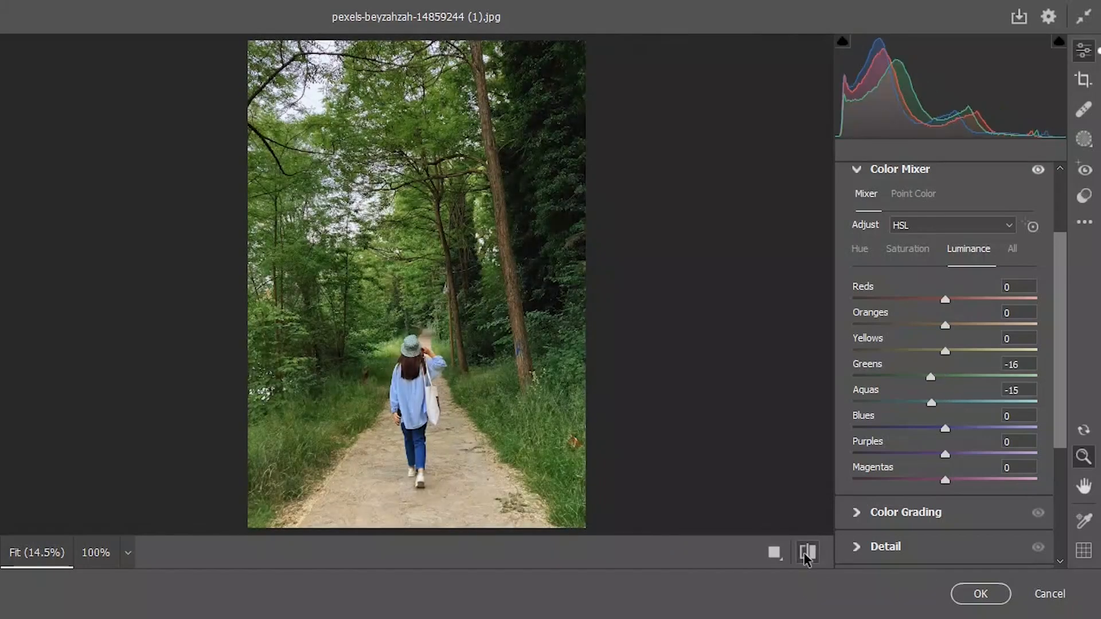
click(805, 554)
click(954, 594)
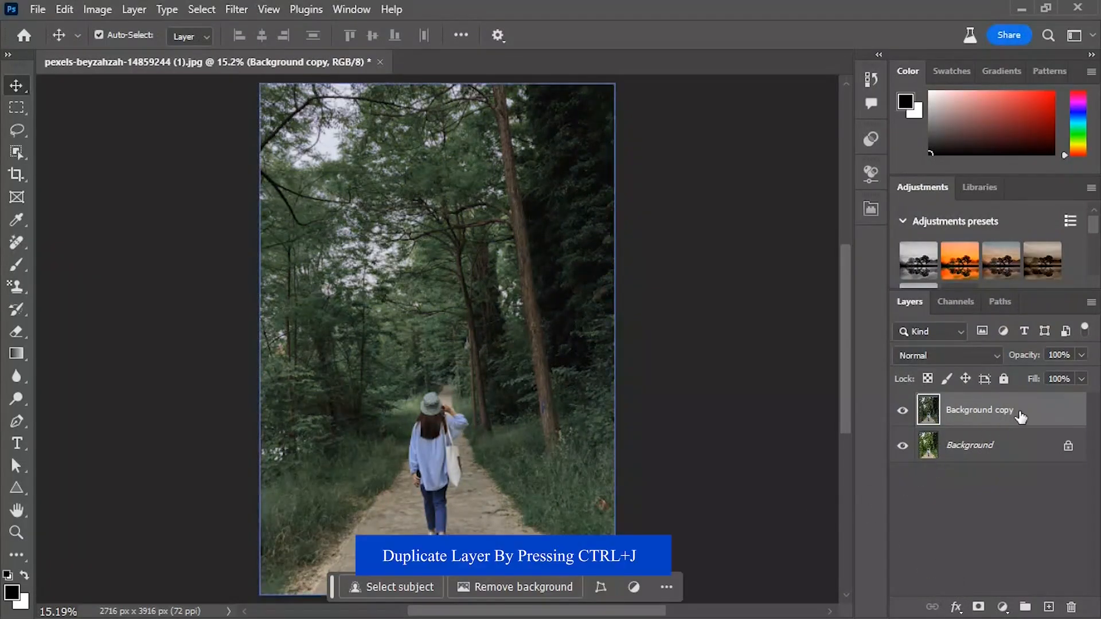
Duplicate the graded Background copy layer as Background copy 2
right_click(1018, 418)
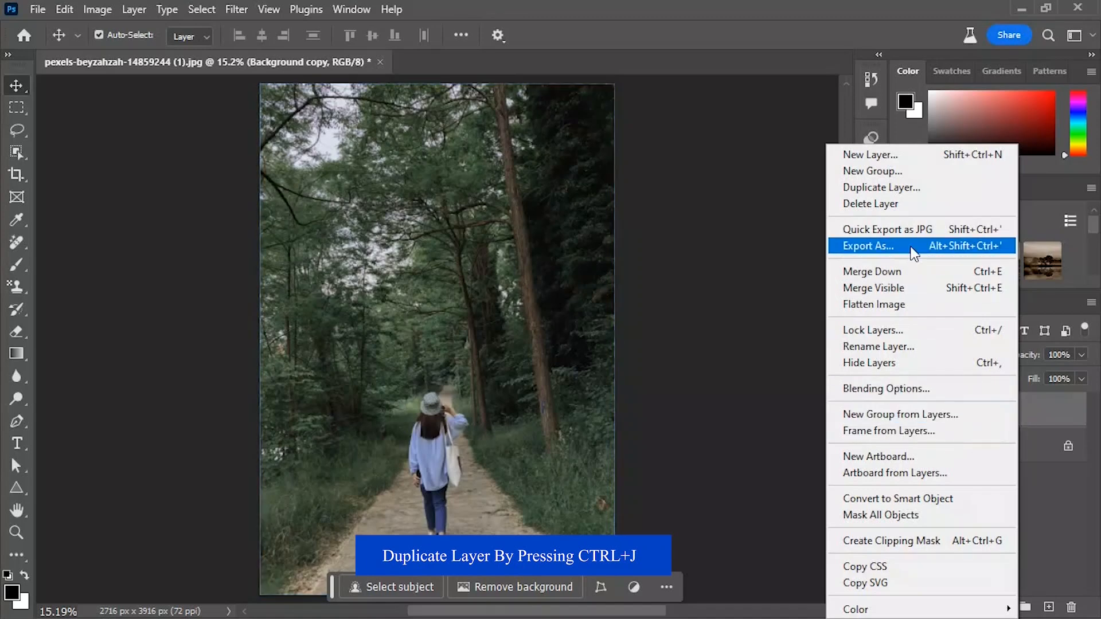
click(898, 189)
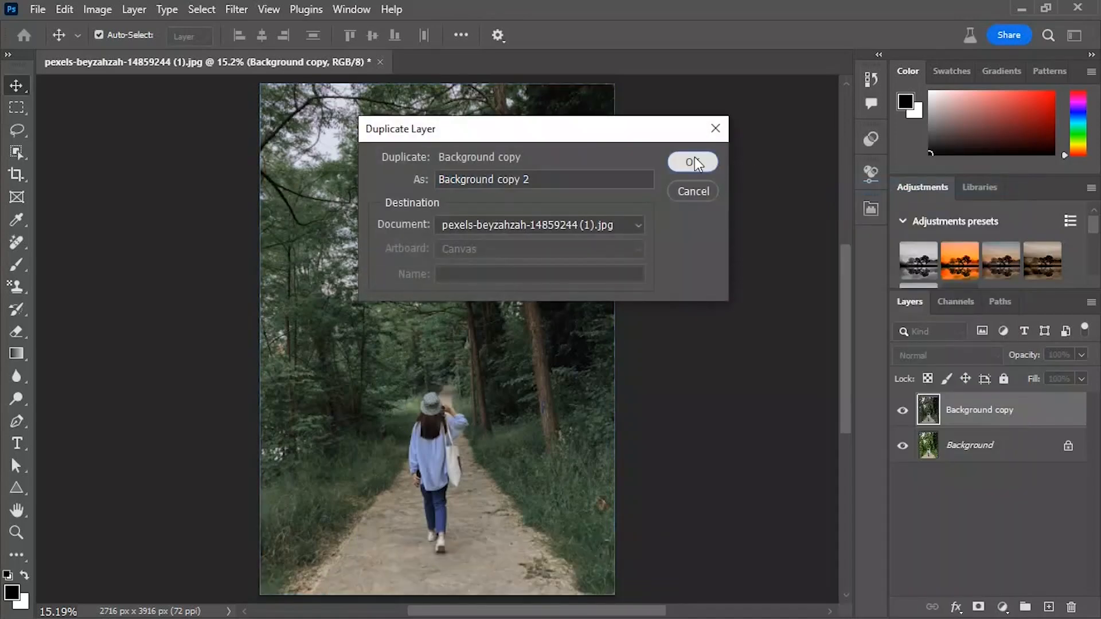
click(688, 163)
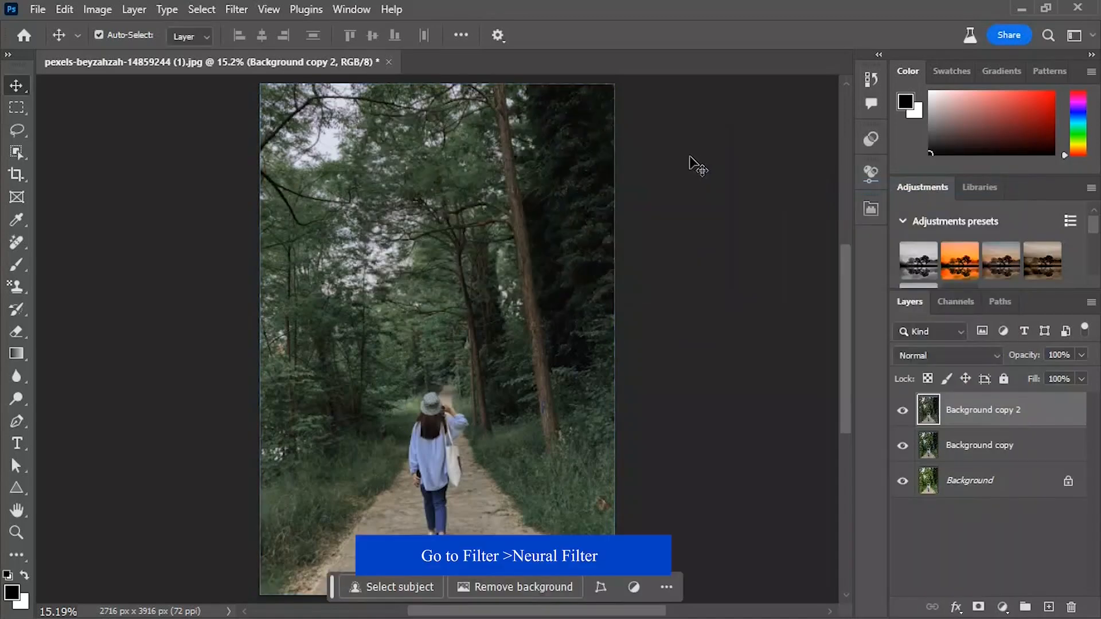
Open Neural Filters for the new copy and enable the Depth Blur filter
click(236, 10)
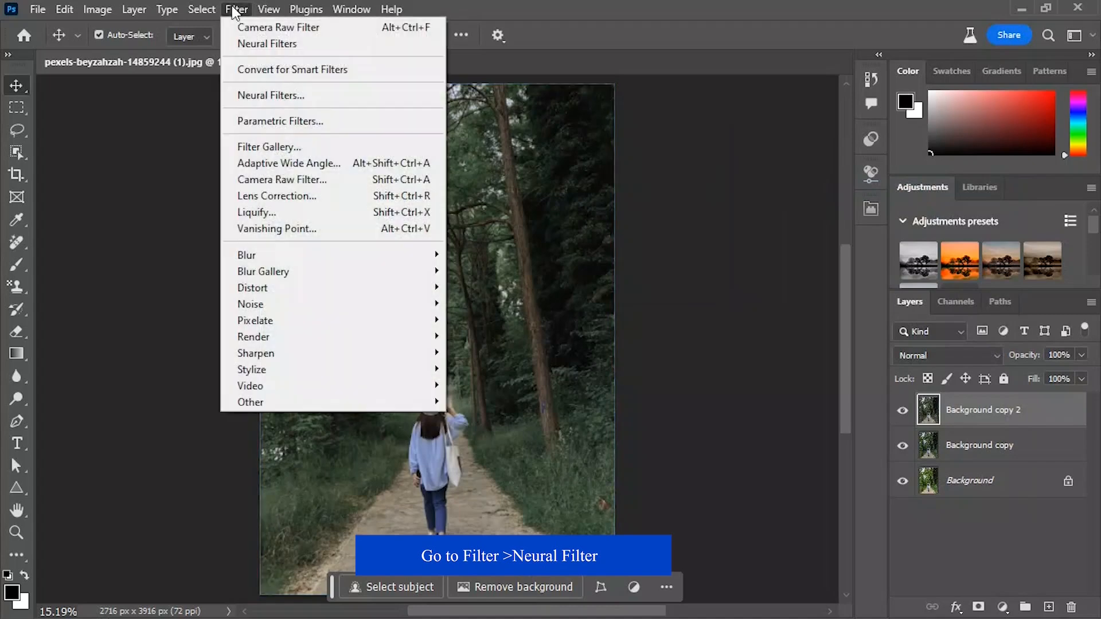
click(261, 97)
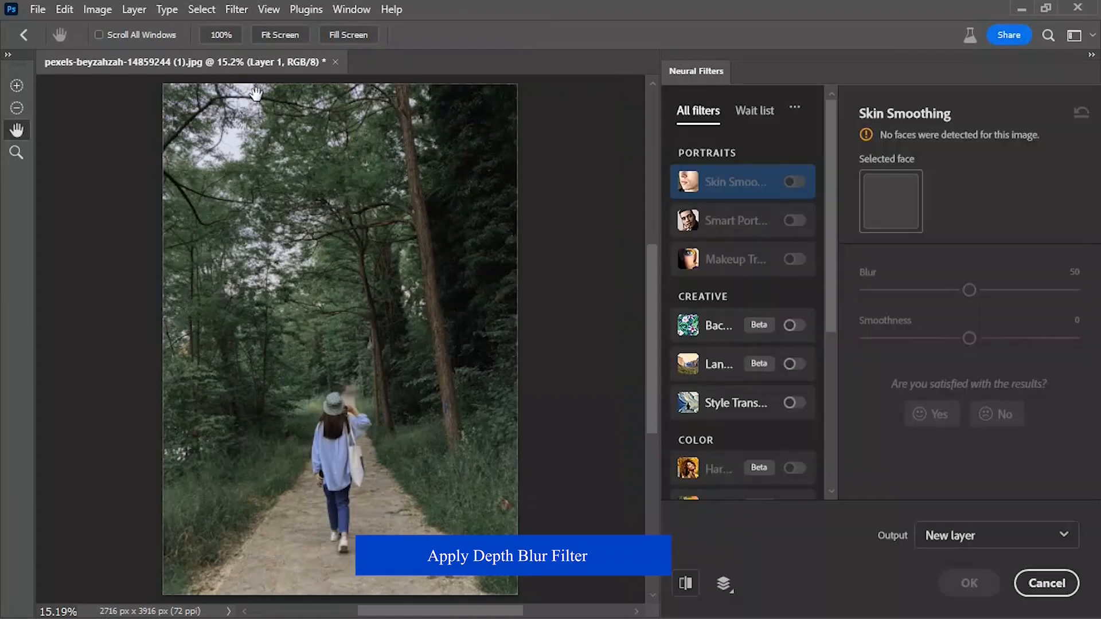
drag(828, 217, 834, 380)
click(727, 379)
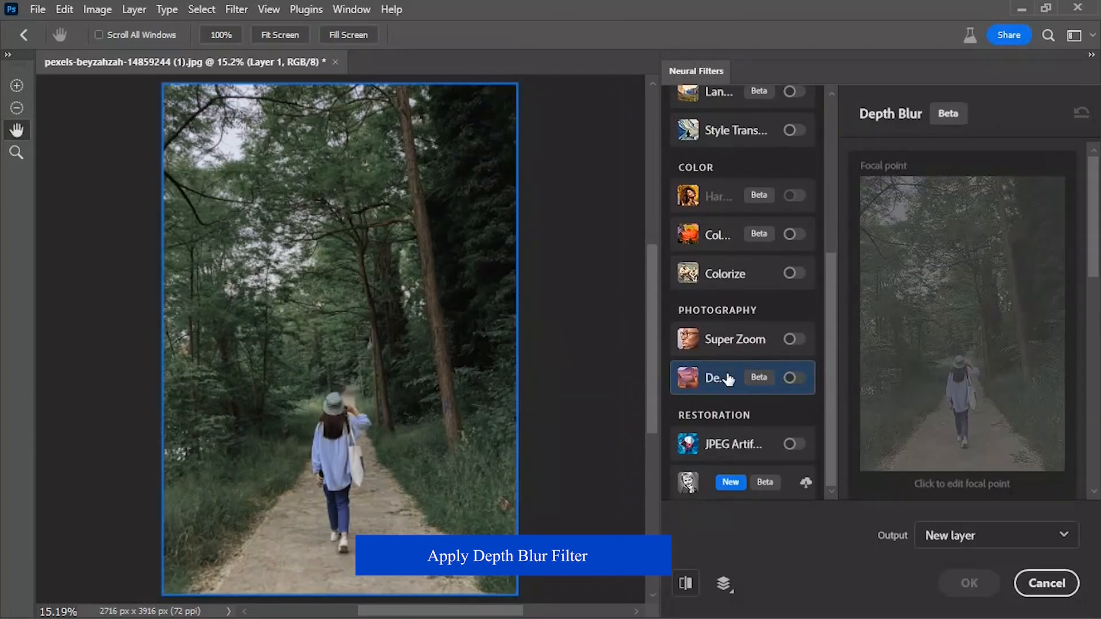
click(802, 379)
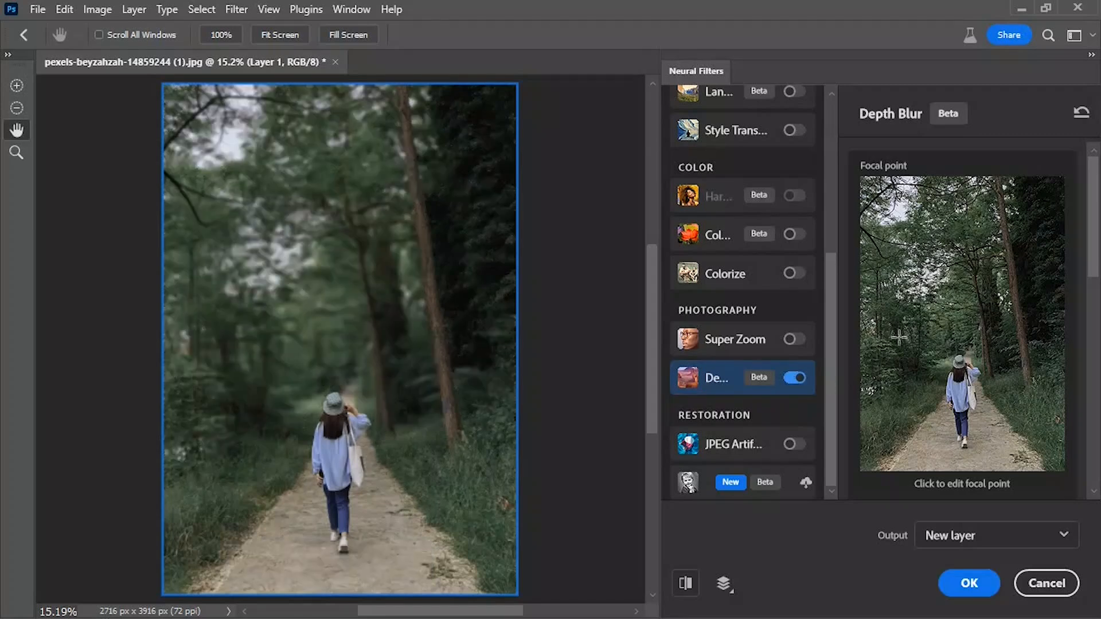
Turn the Depth Blur effect into fog with Blur strength 0, Haze 87 and Temp -7
scroll(1078, 258, down, 5)
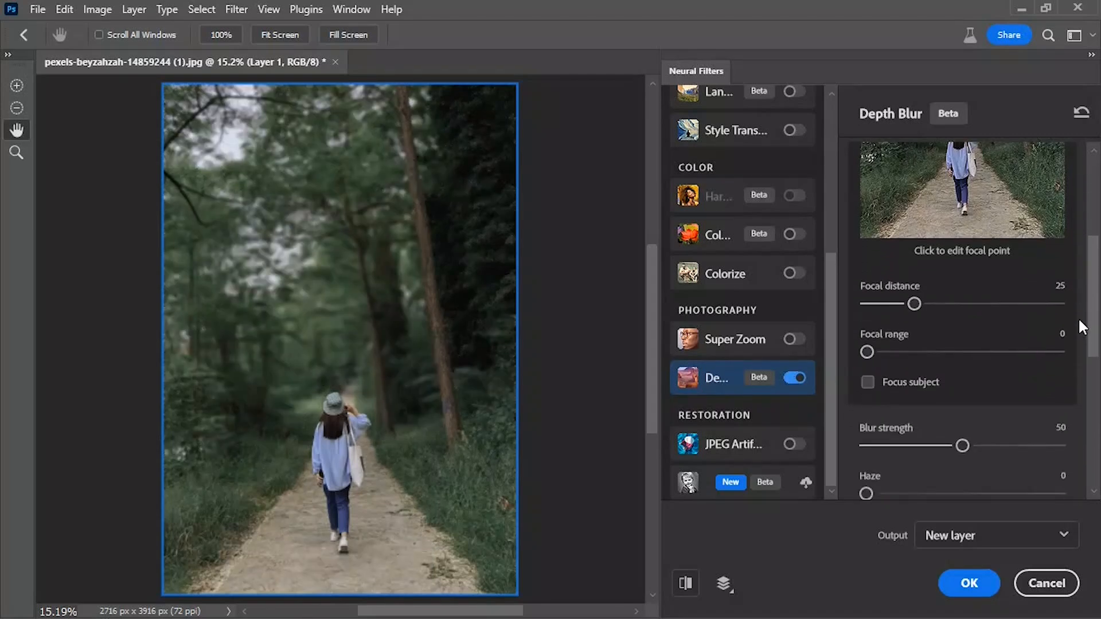
drag(1094, 324, 1094, 388)
drag(947, 279, 746, 284)
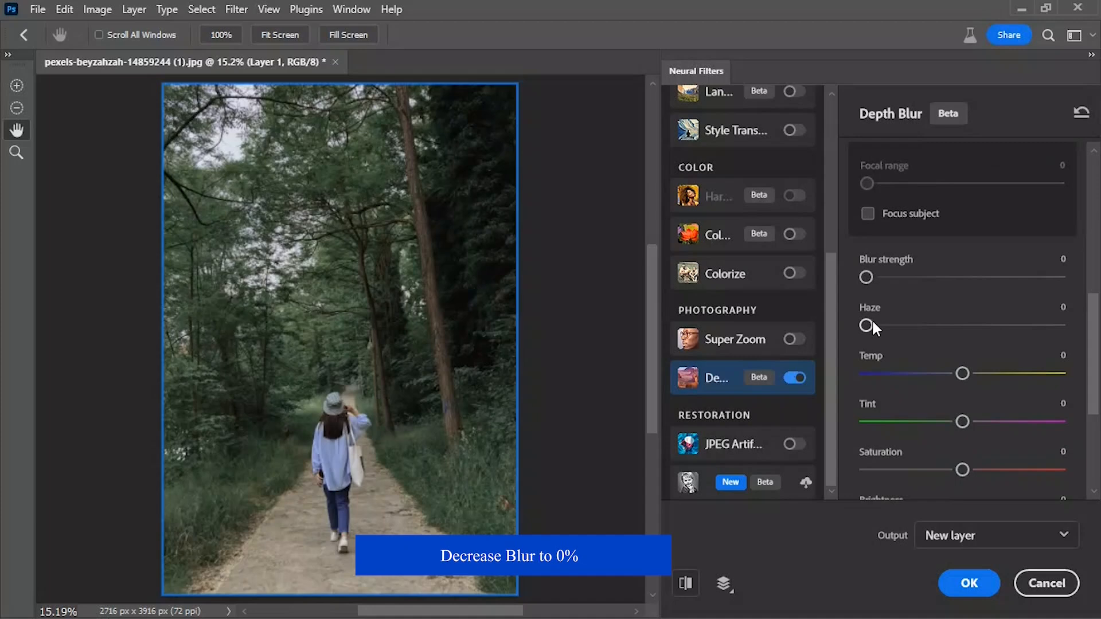
drag(868, 325, 1042, 354)
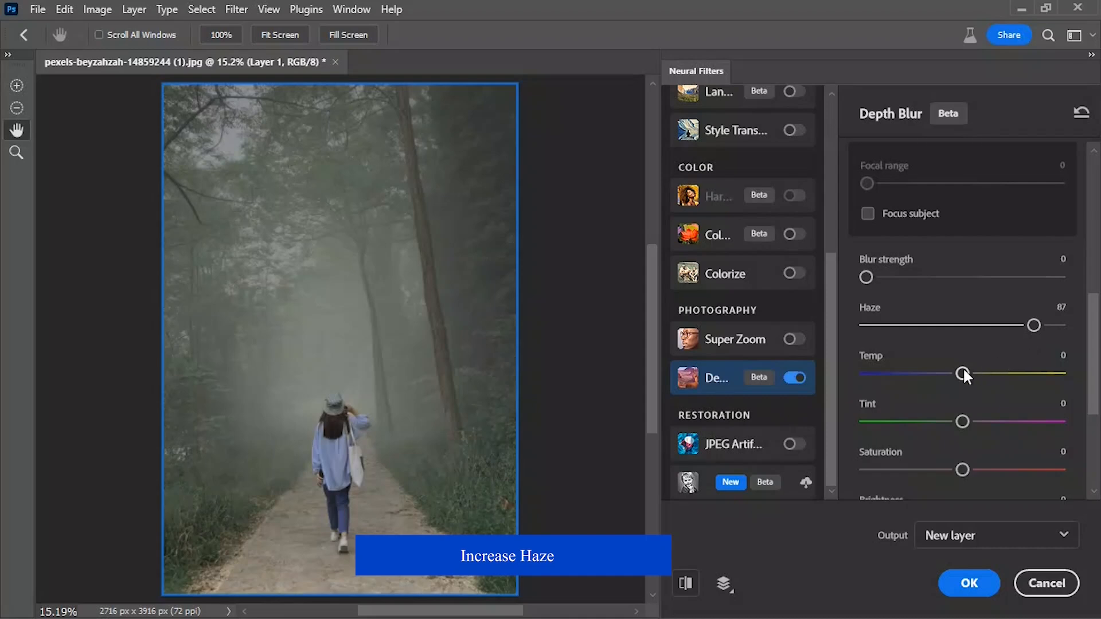
drag(963, 375, 954, 374)
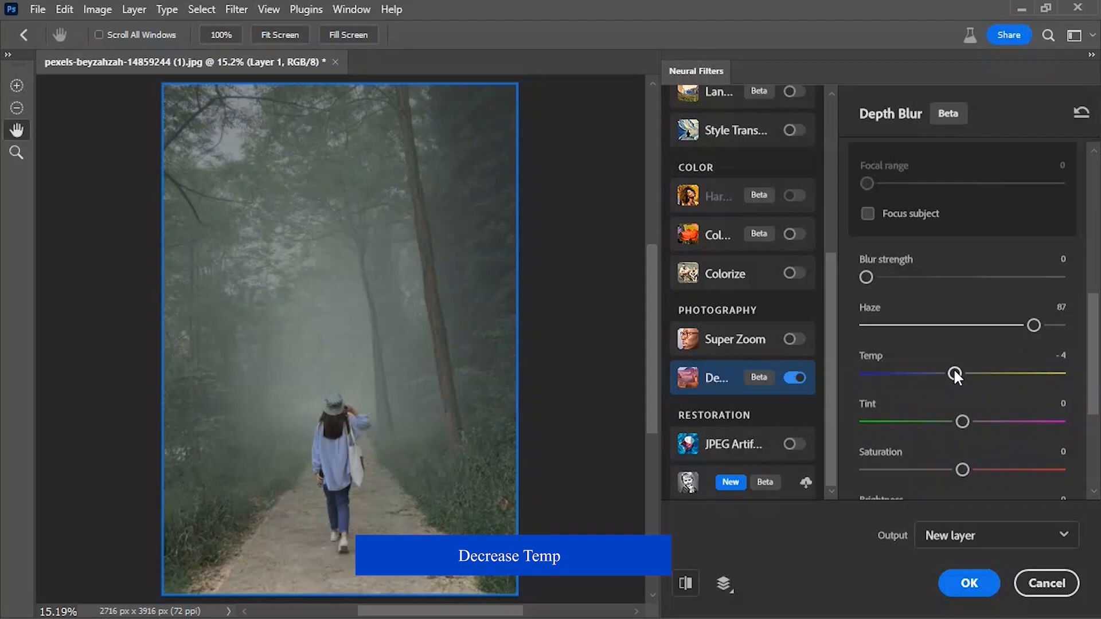
drag(955, 375, 948, 375)
Compare the foggy preview with the unfiltered photo, then apply the Depth Blur filter to a new layer
click(686, 583)
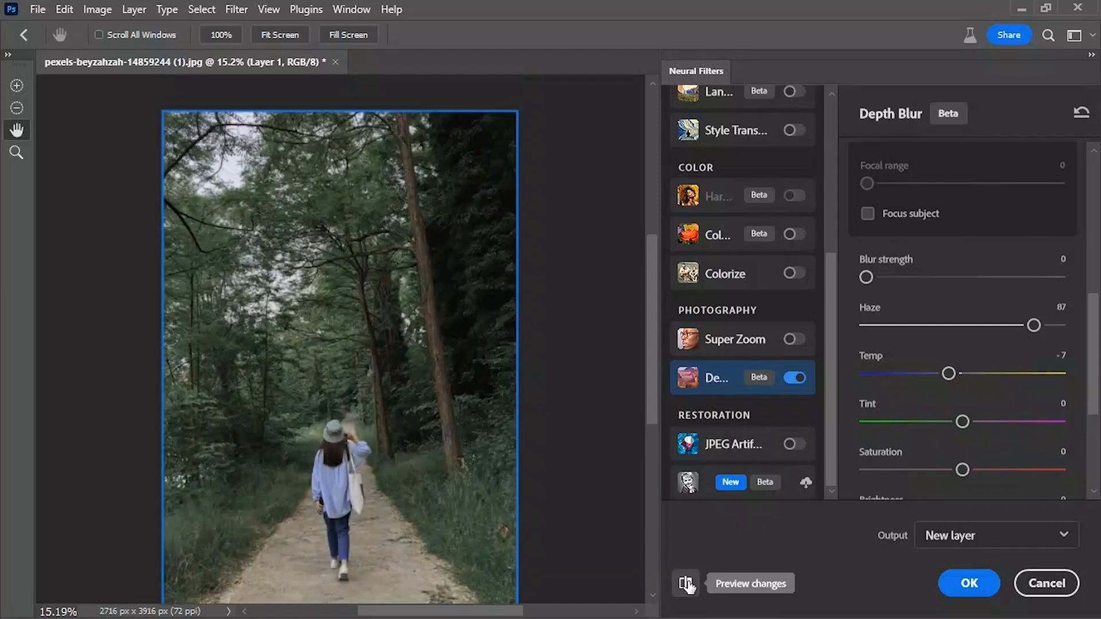
click(686, 583)
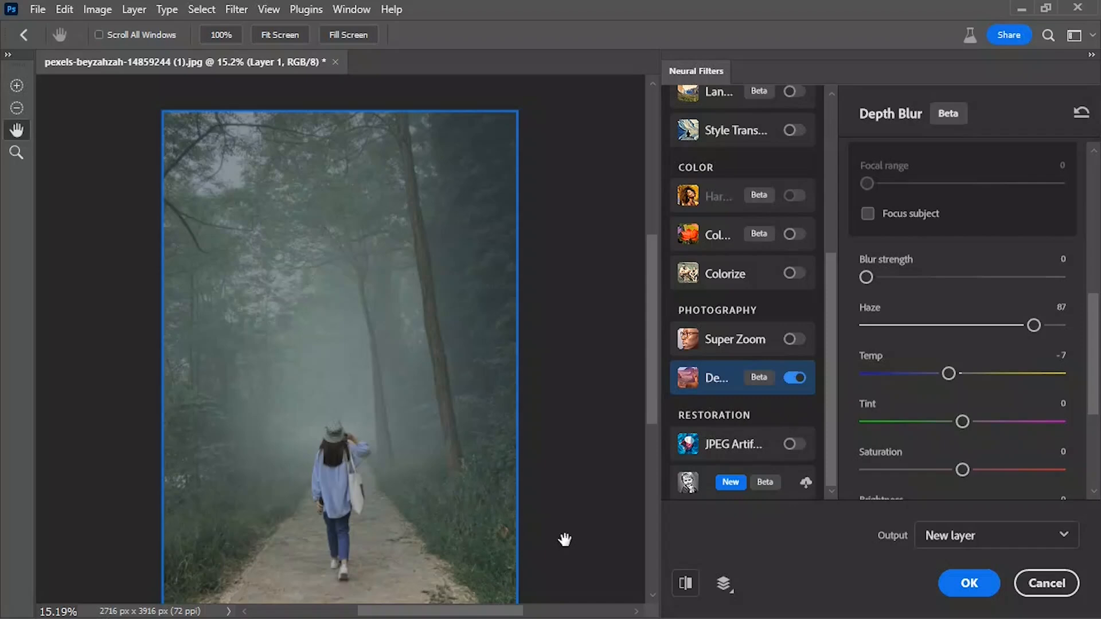
key(ctrl+0)
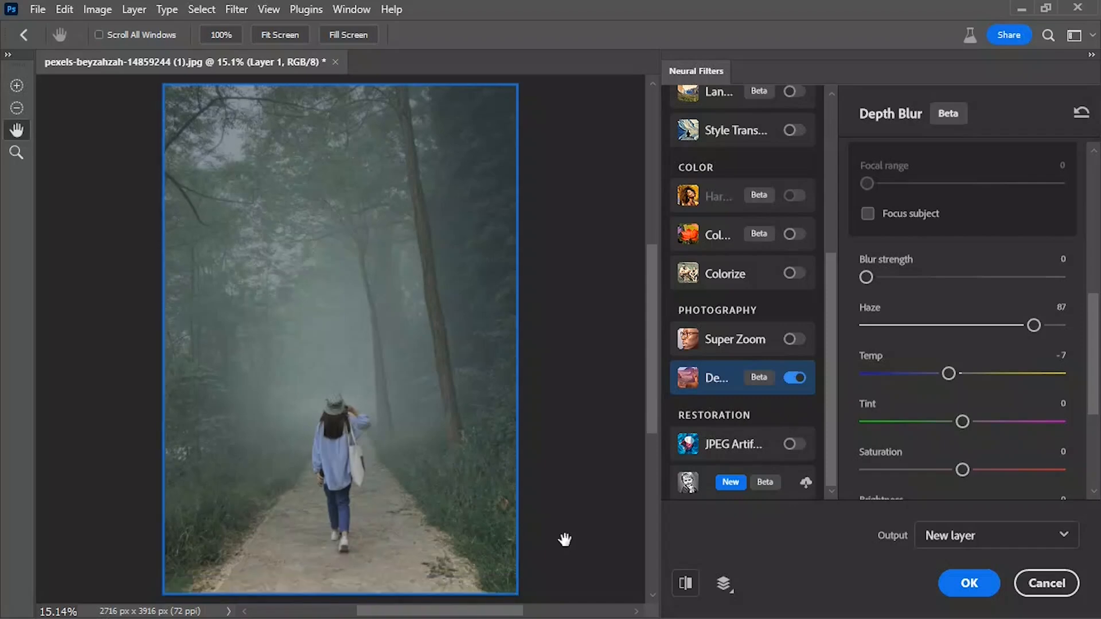
click(686, 585)
click(684, 588)
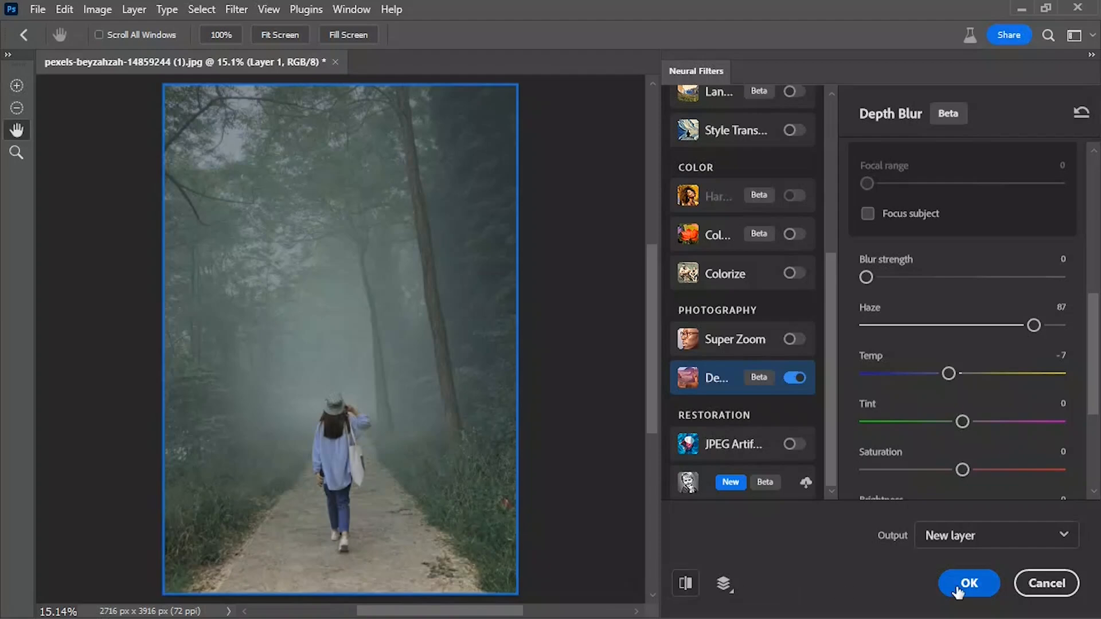
click(959, 587)
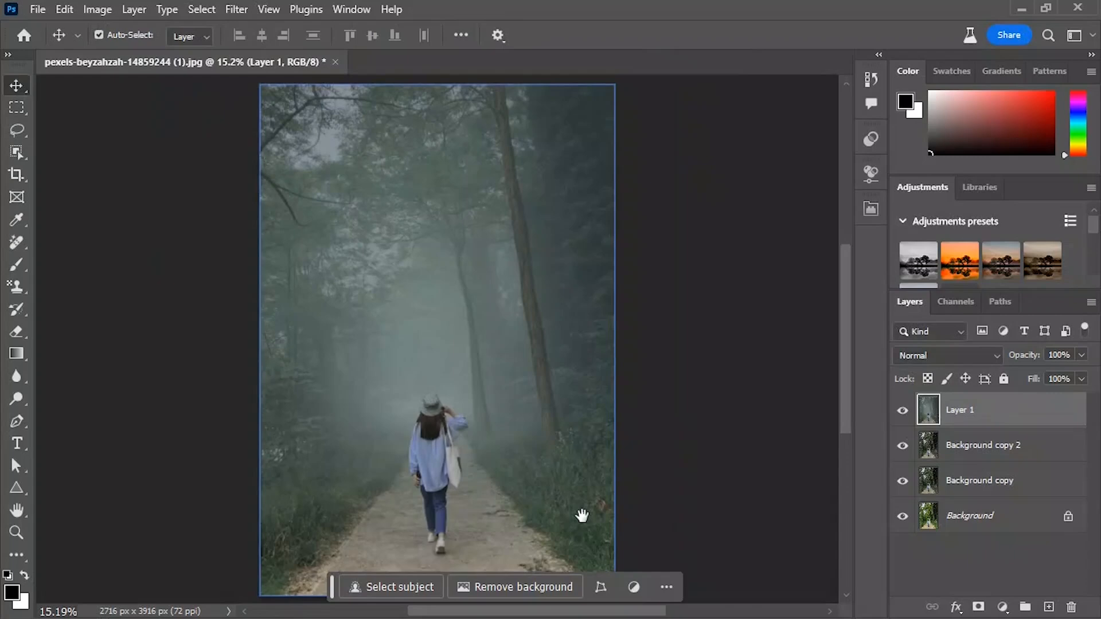
Toggle the visibility of Layer 1 to compare the photo with and without the fog
click(902, 410)
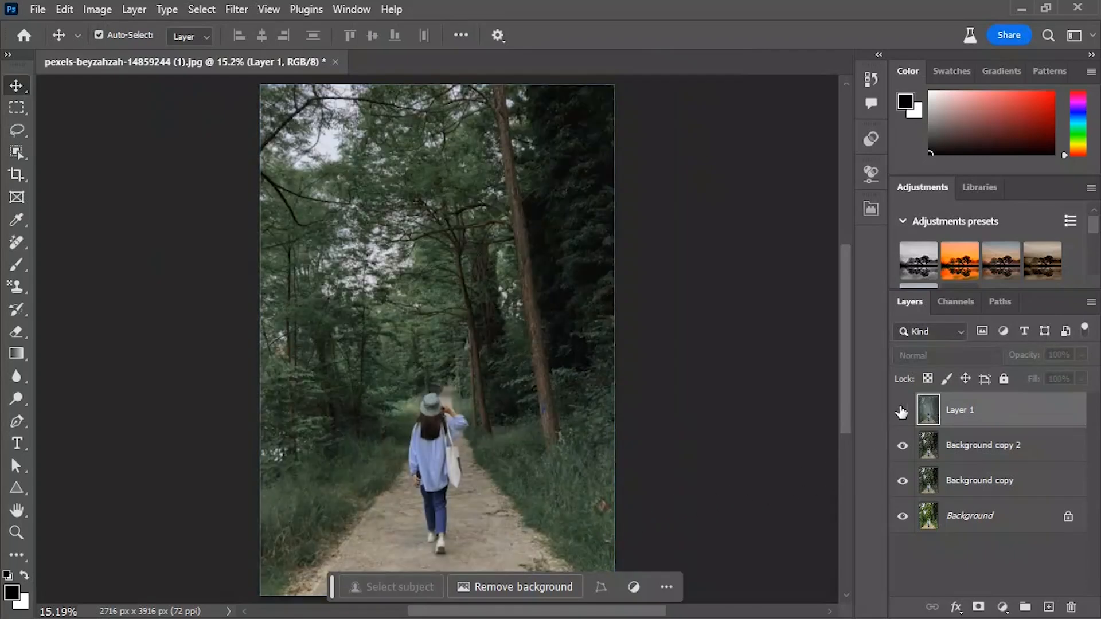
click(902, 410)
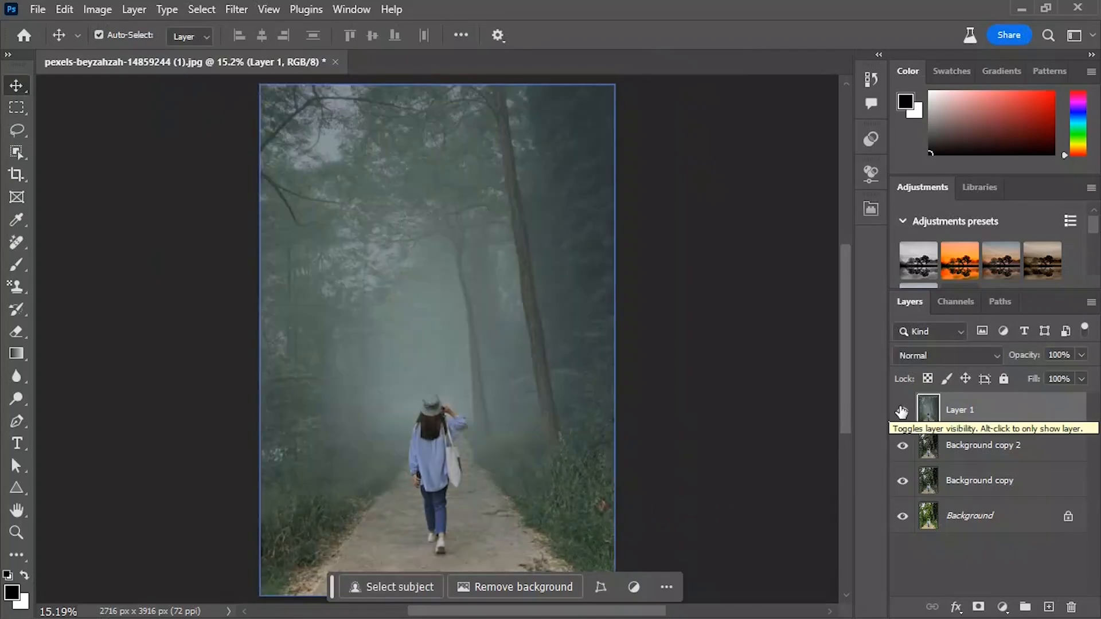
click(902, 410)
click(902, 411)
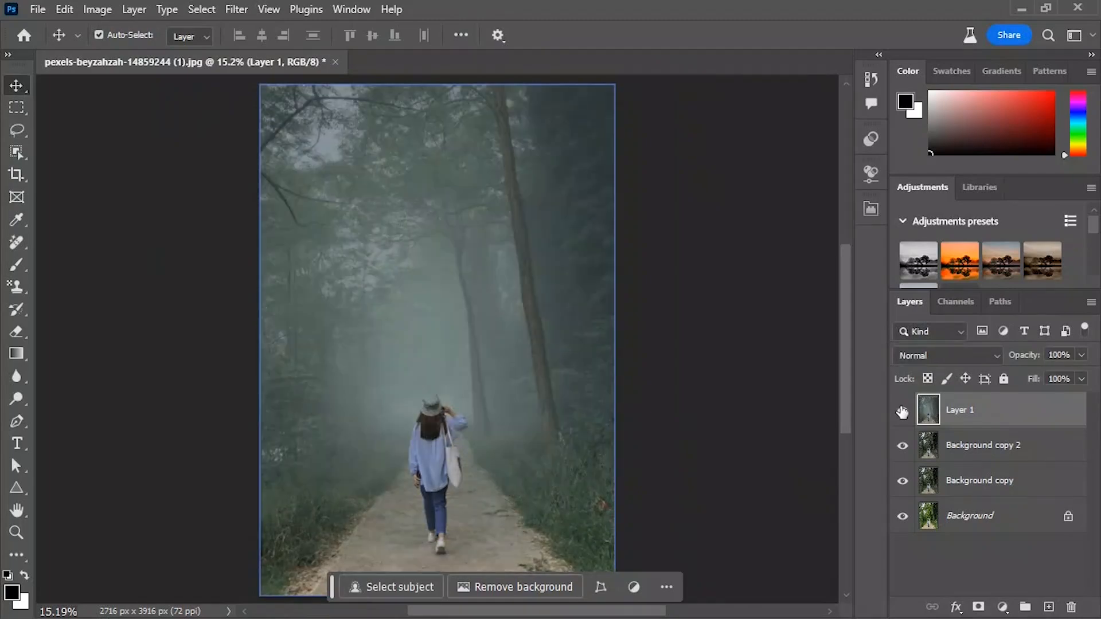